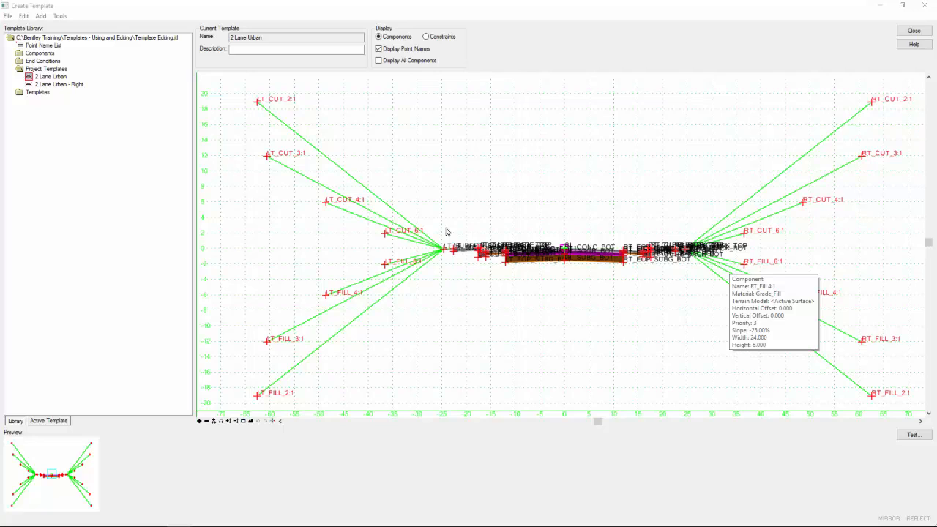
Open the Cut and Fill - 4 Slopes template from the Cut & Fill end conditions folder.
mouse_move(722, 257)
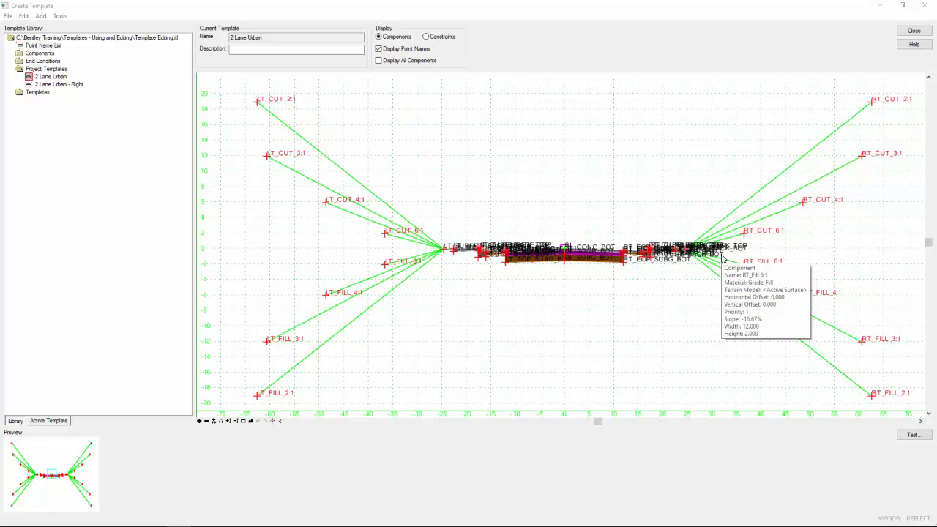
double_click(39, 62)
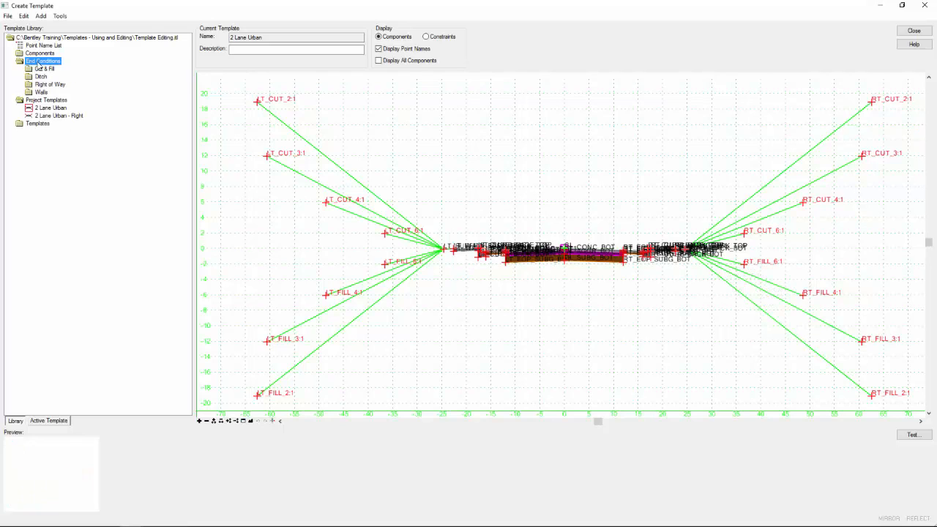
double_click(41, 70)
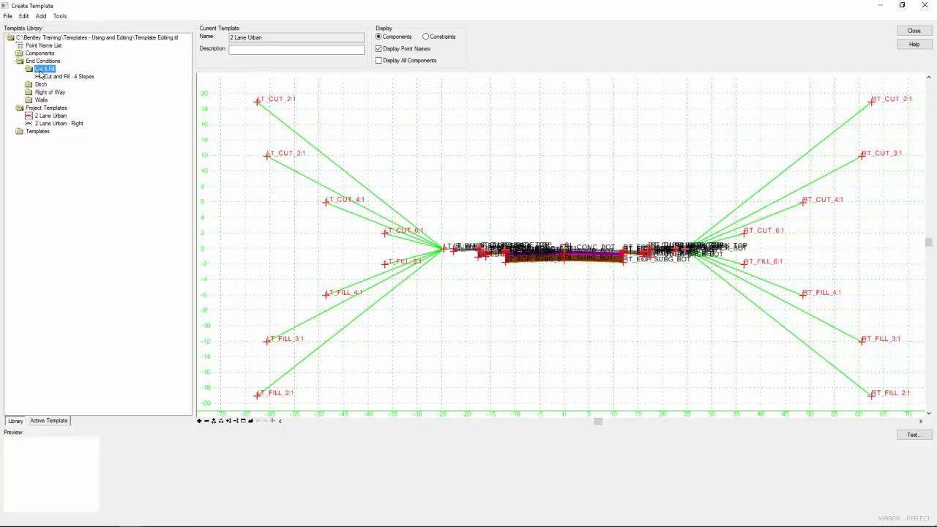
left_click(48, 77)
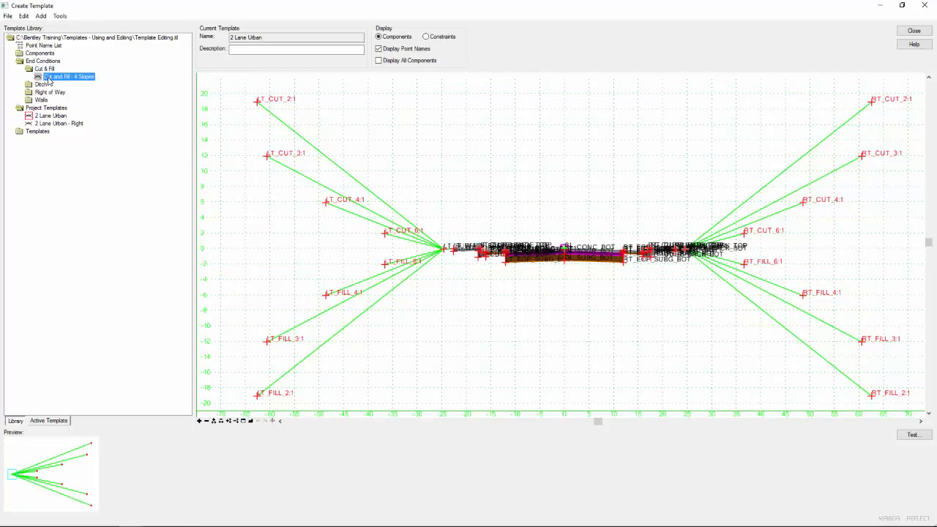
double_click(48, 78)
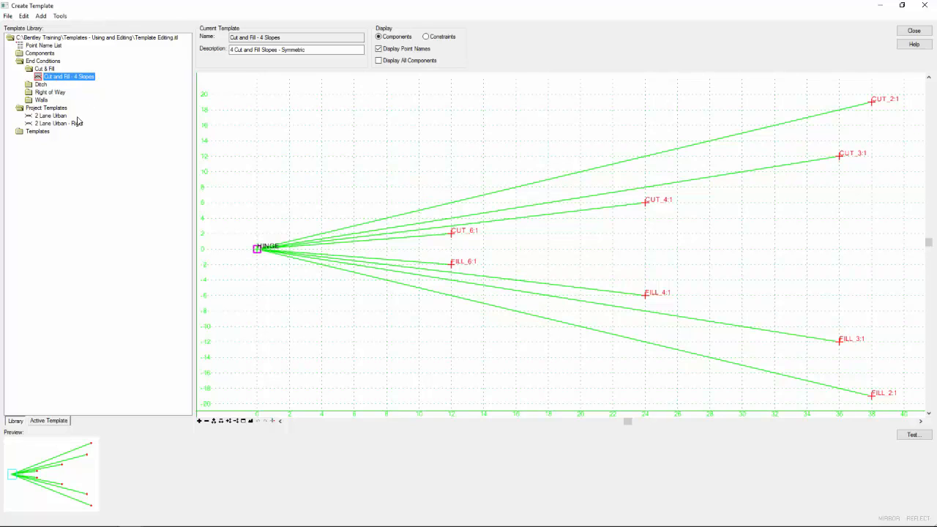
Copy the Cut and Fill - 4 Slopes template into the Project Templates folder.
right_click(70, 80)
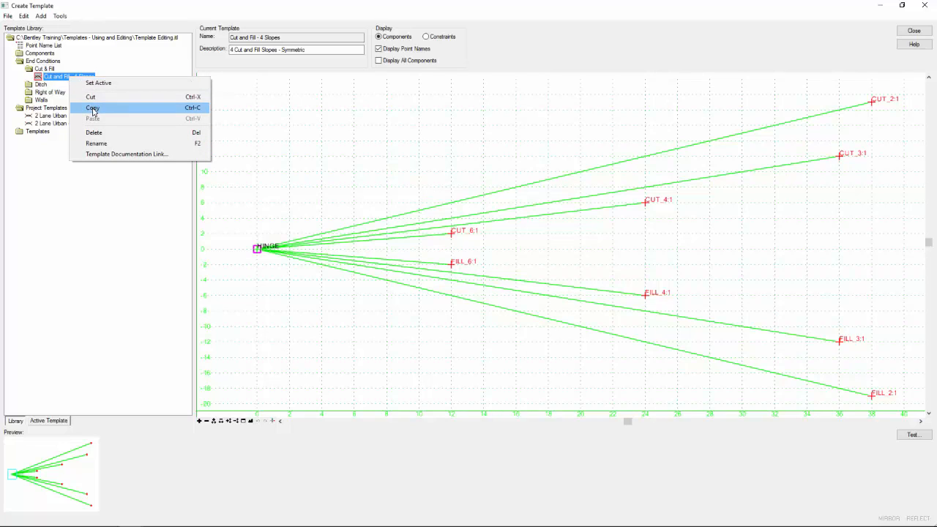
left_click(93, 110)
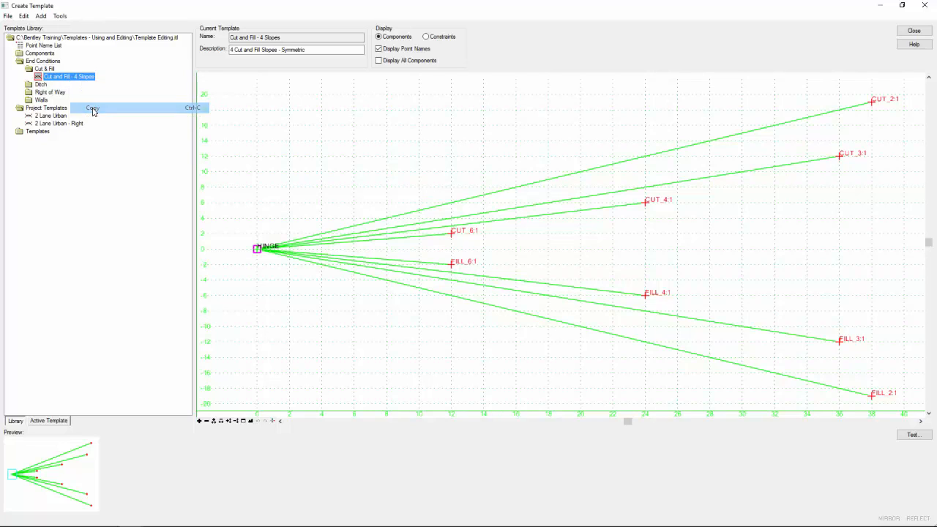
right_click(33, 110)
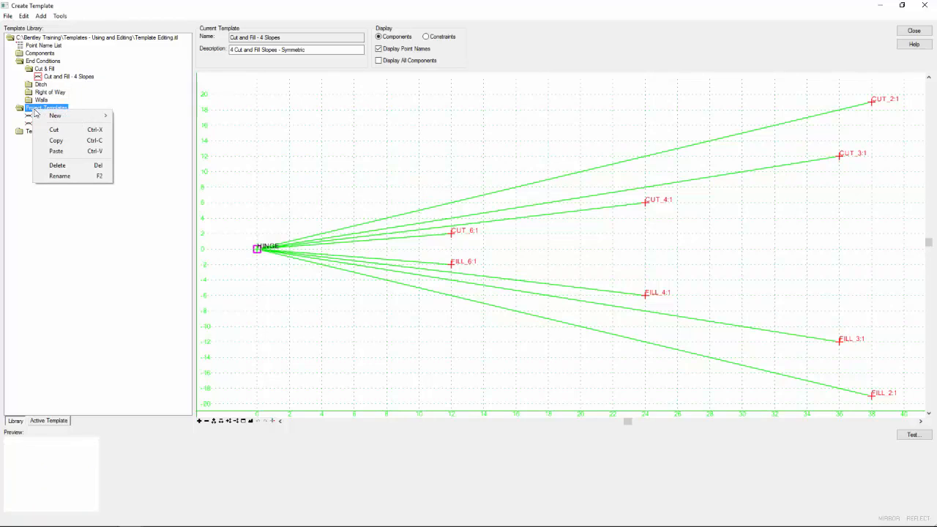
left_click(57, 151)
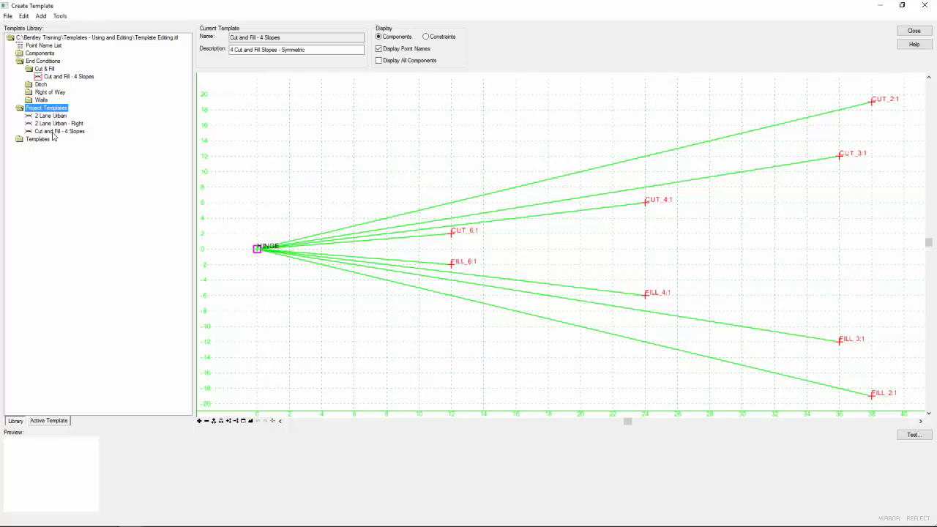
Rename the copied template in Project Templates as Cut and Fill - 4 Slopes W/ditch.
left_click(55, 132)
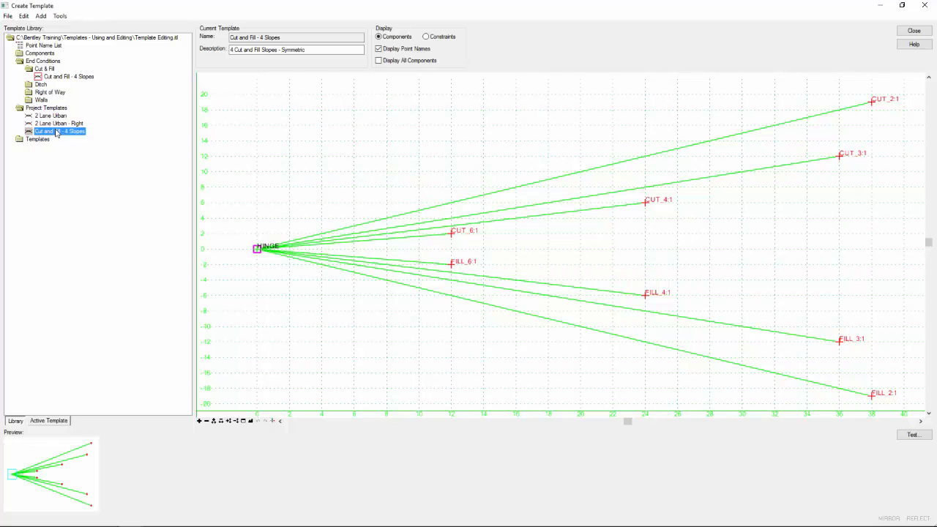
right_click(55, 133)
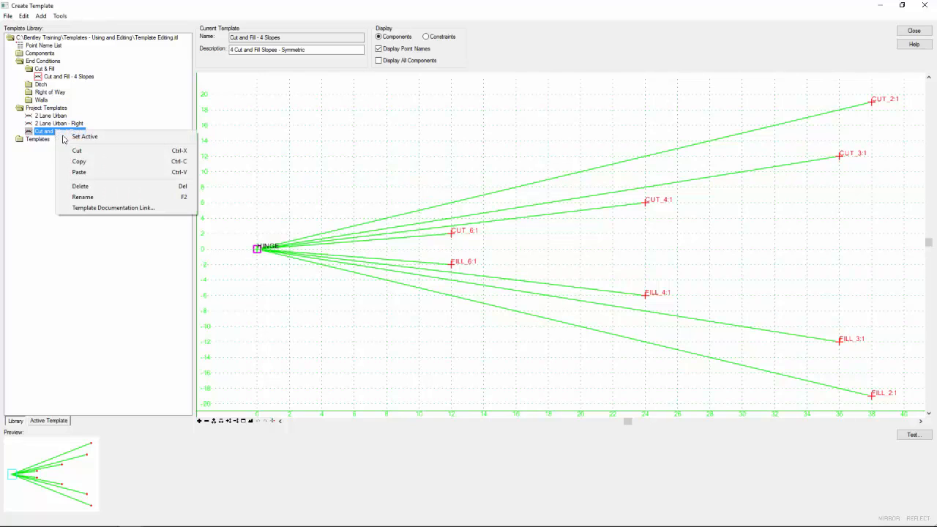
left_click(93, 197)
left_click(90, 132)
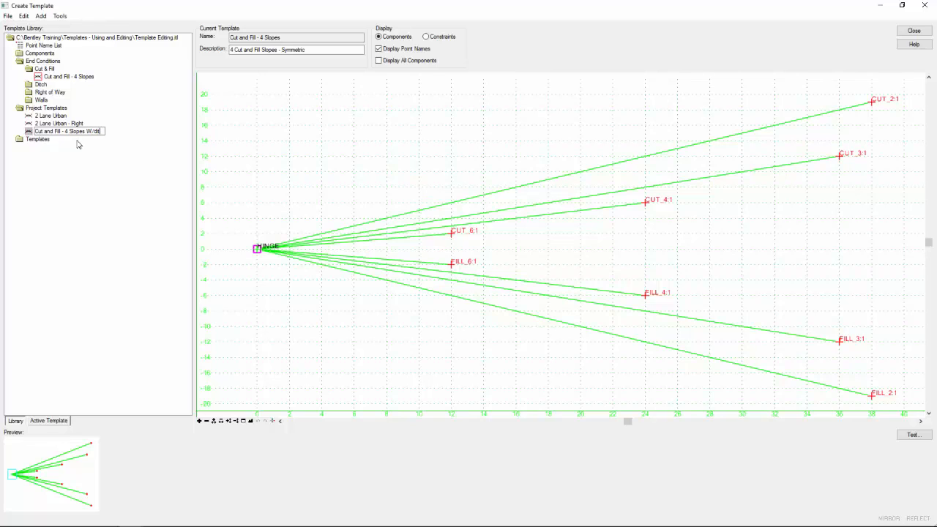
key("Return")
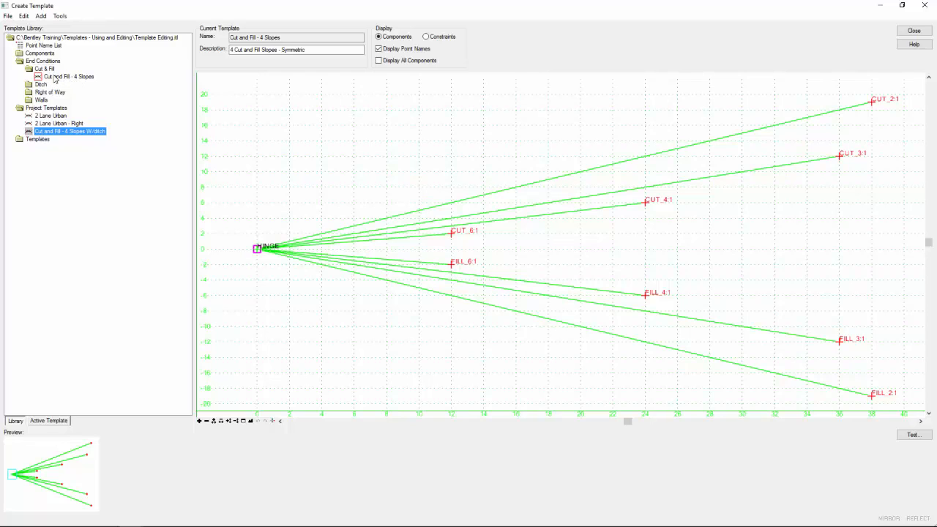
Open the Cut and Fill - 4 Slopes W/ditch template and delete its Fill 2:1 component.
double_click(50, 133)
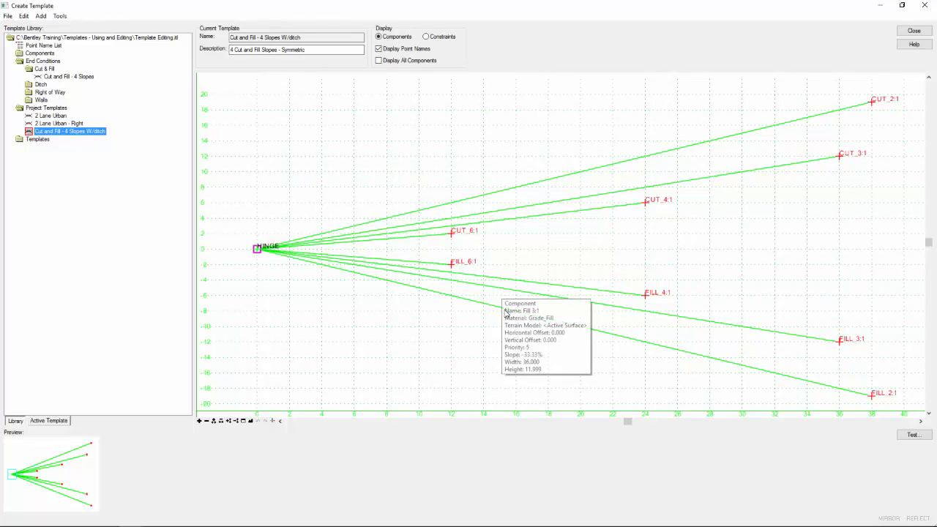
mouse_move(483, 306)
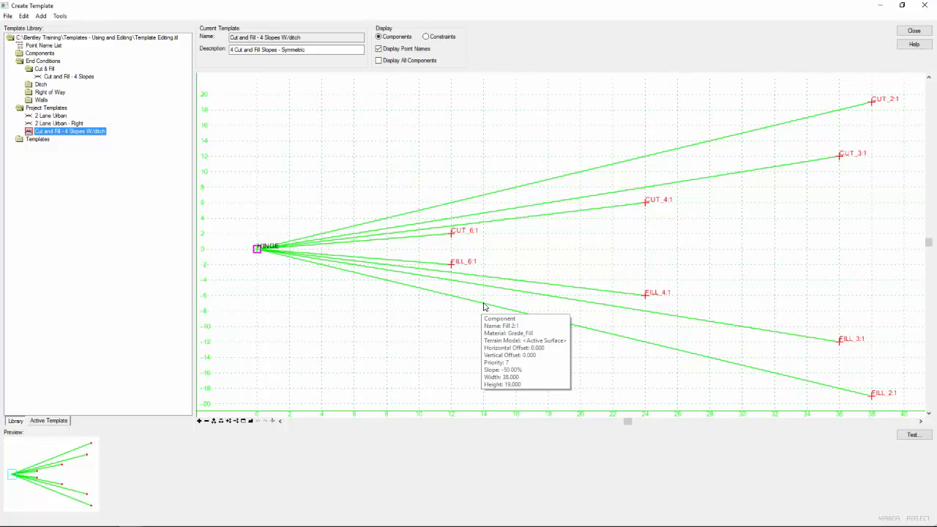
right_click(483, 306)
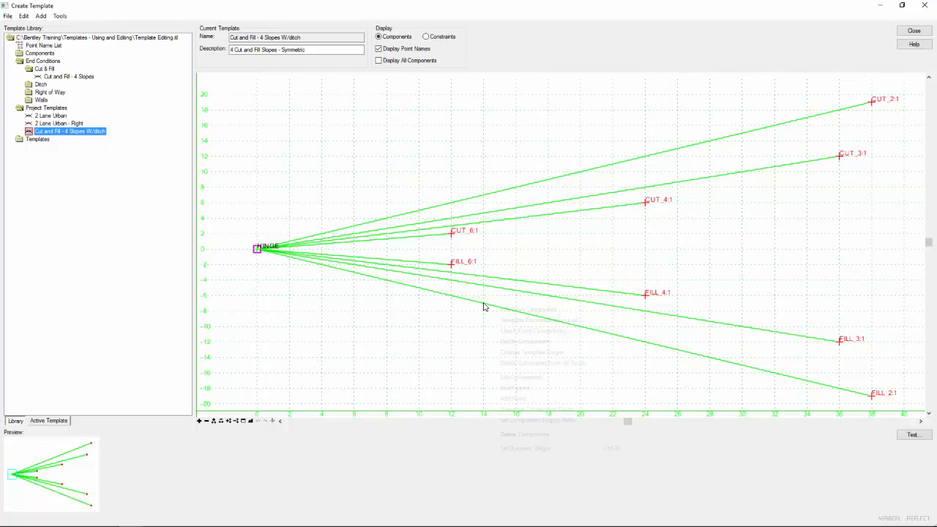
left_click(546, 435)
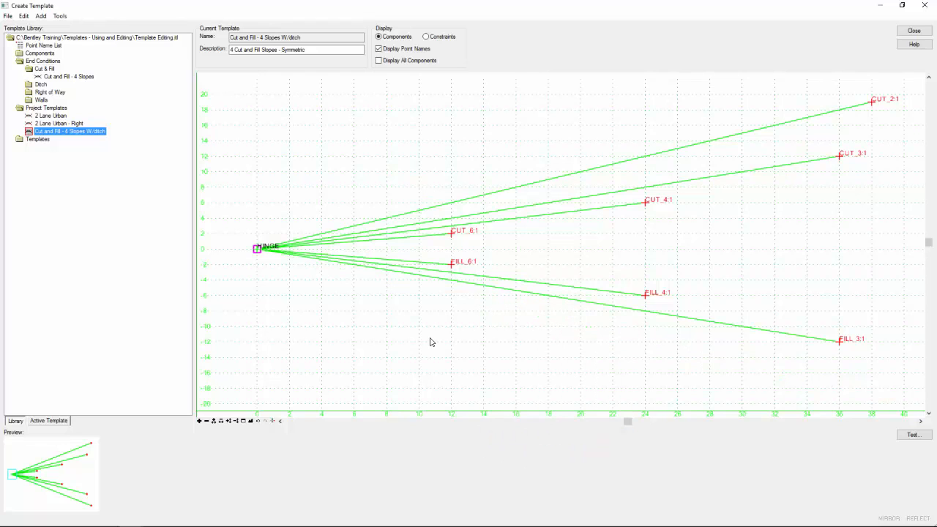
Add the Ditch Fill Tight end condition from the Ditch folder to the template, attached at the HINGE point.
double_click(41, 86)
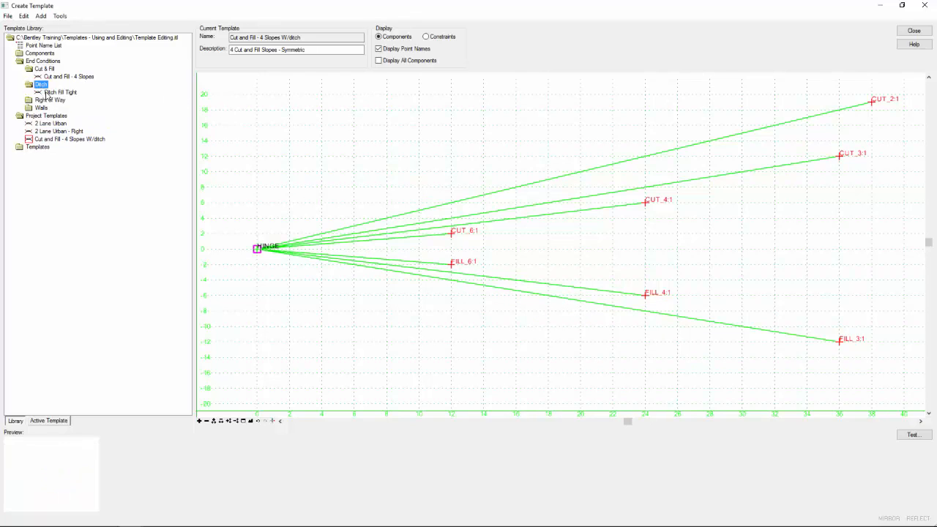
left_click(70, 93)
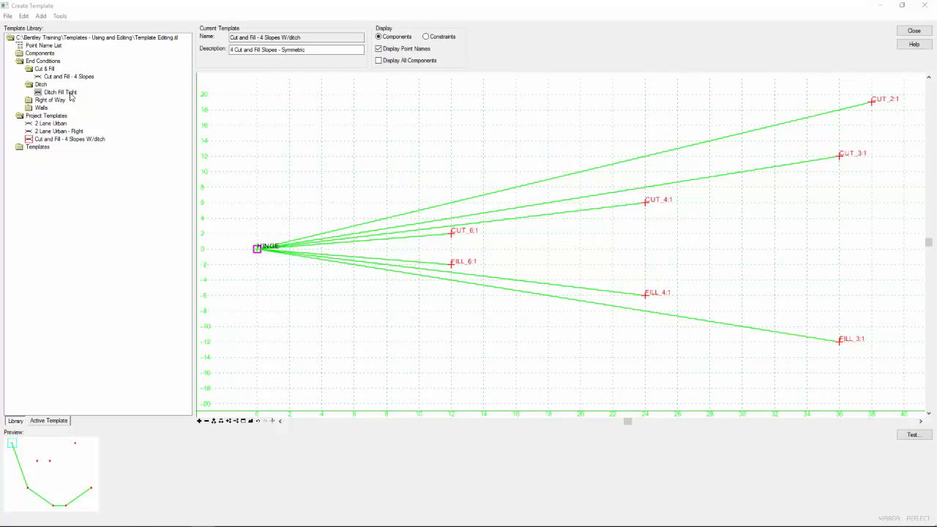
left_click(70, 93)
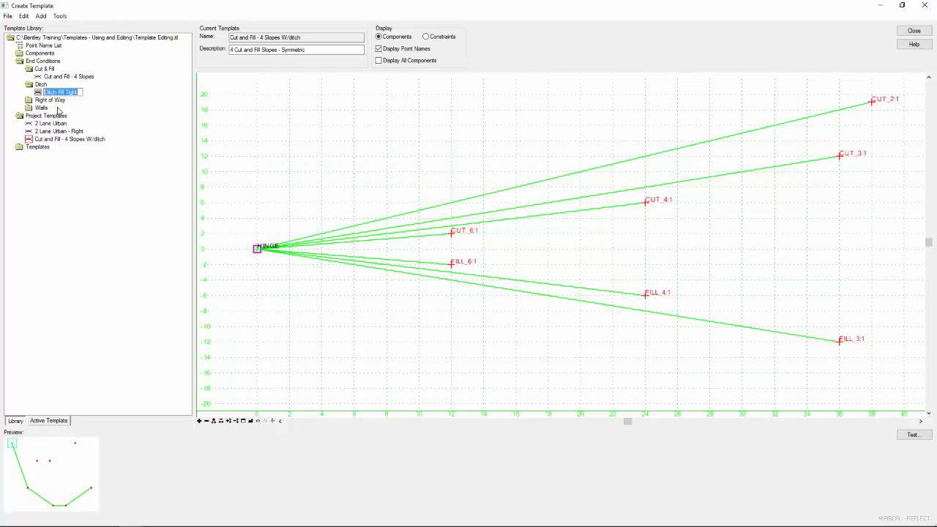
left_click(39, 95)
left_click(44, 100)
left_click_drag(60, 92, 255, 251)
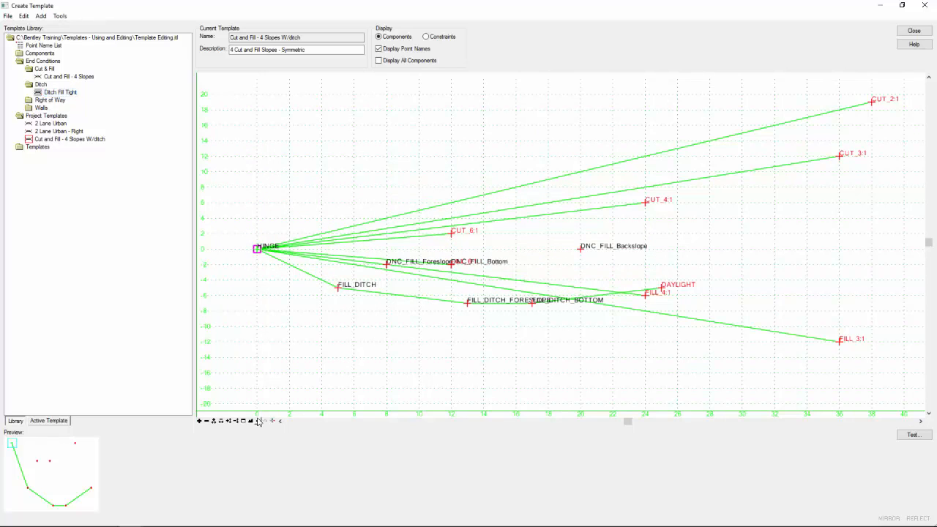
left_click(250, 421)
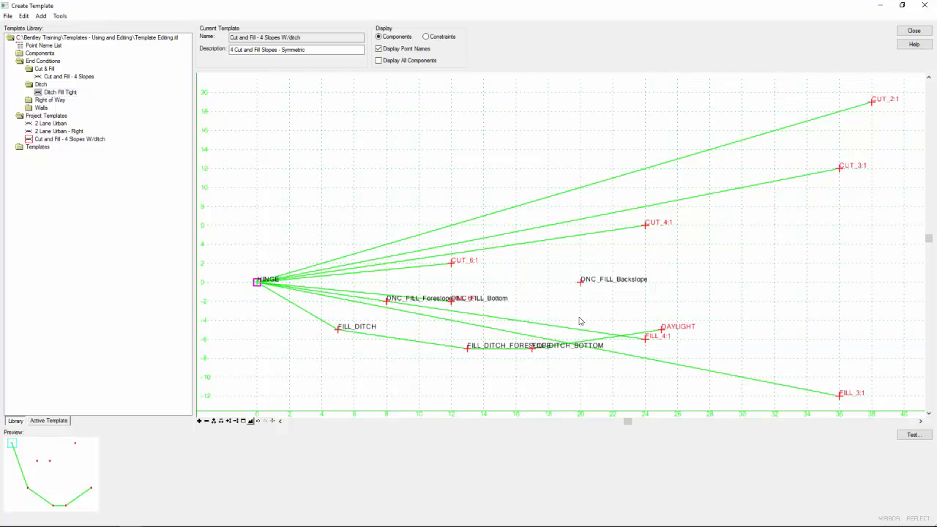
Start the end condition test, check the priorities and open the HINGE point's priority conflict for editing.
left_click(914, 435)
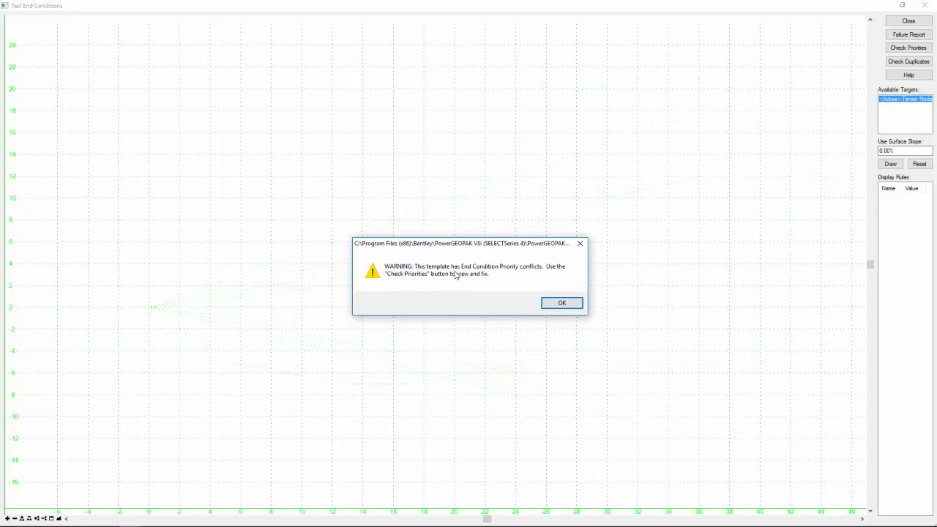
left_click(563, 305)
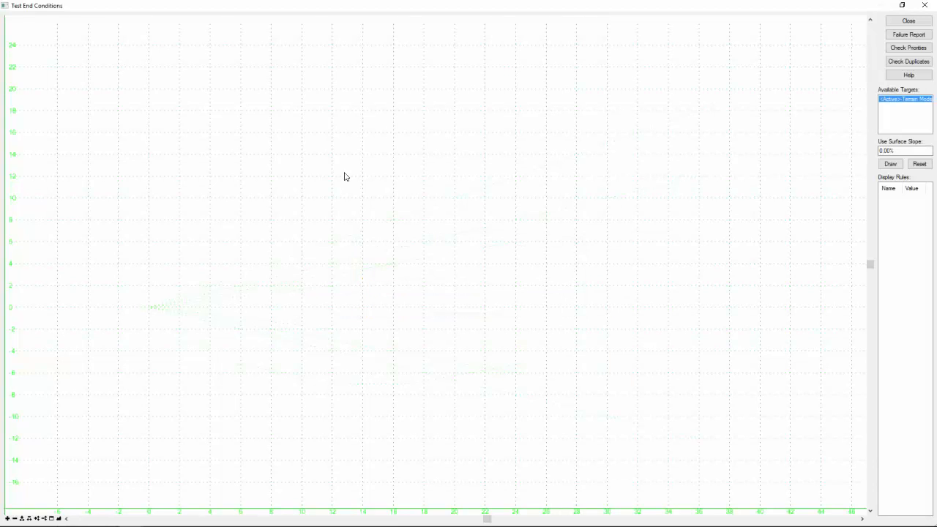
left_click(897, 49)
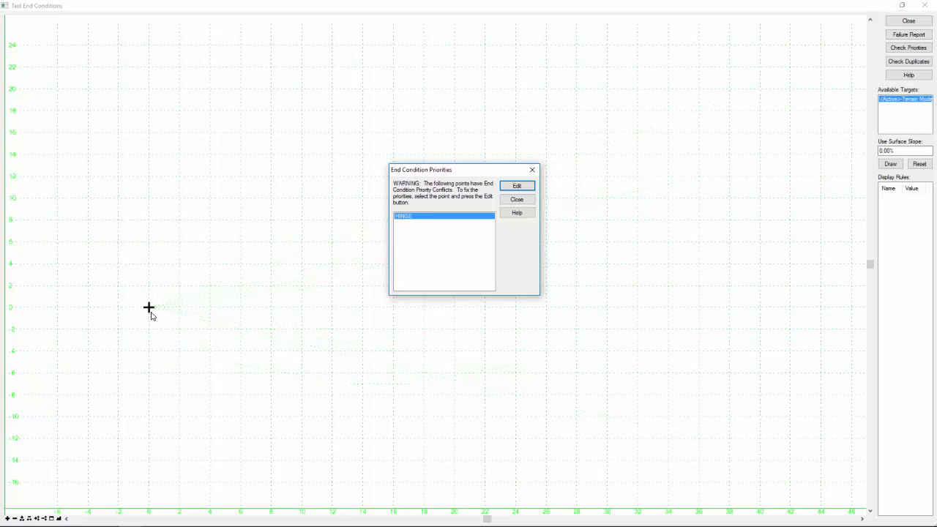
left_click(523, 189)
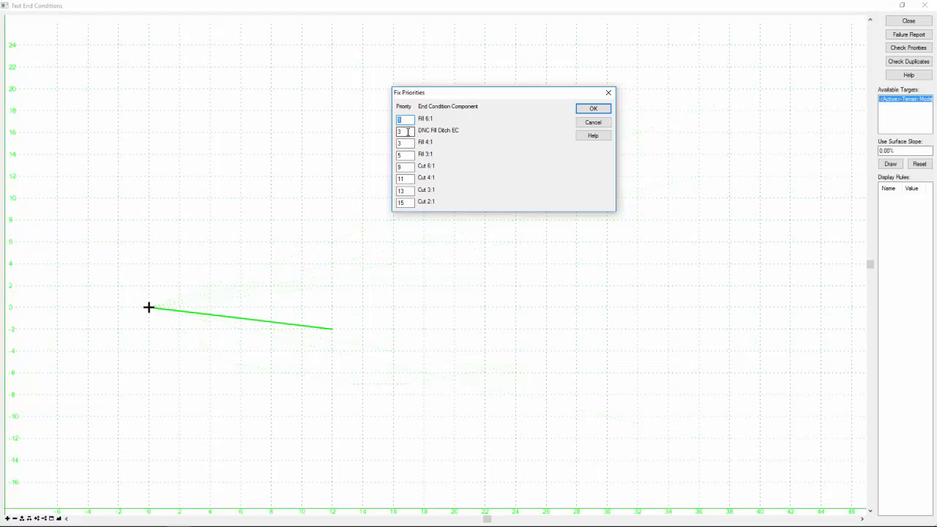
Set the priority of the DNC Fill Ditch EC component to 7 and close the priority check.
left_click(408, 132)
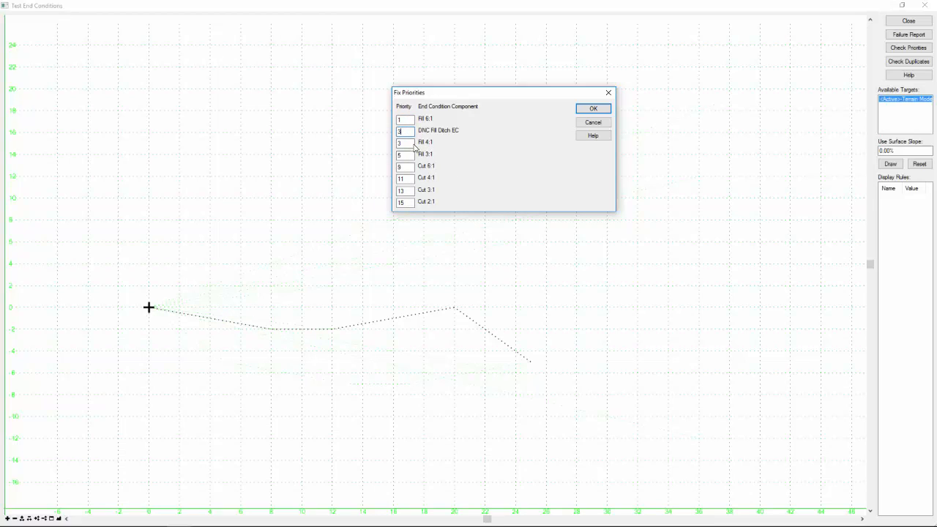
left_click(405, 143)
left_click(408, 155)
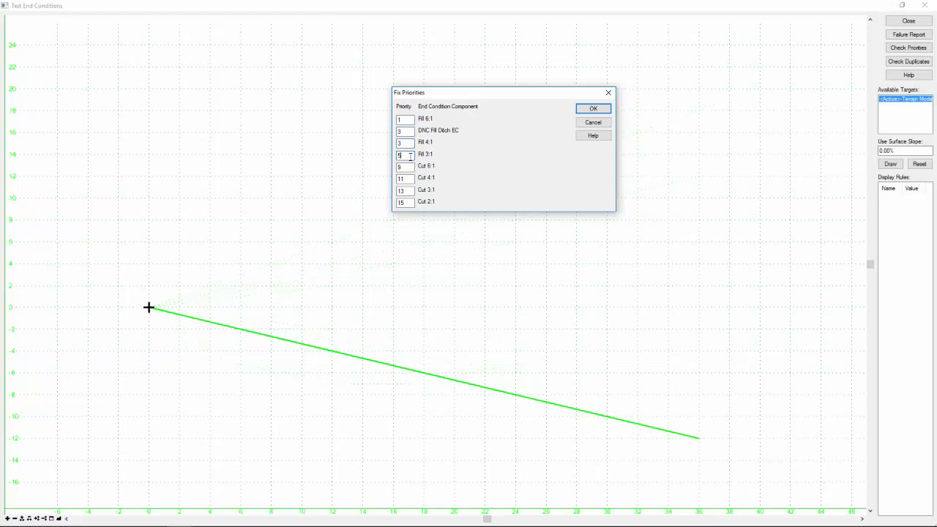
left_click(406, 166)
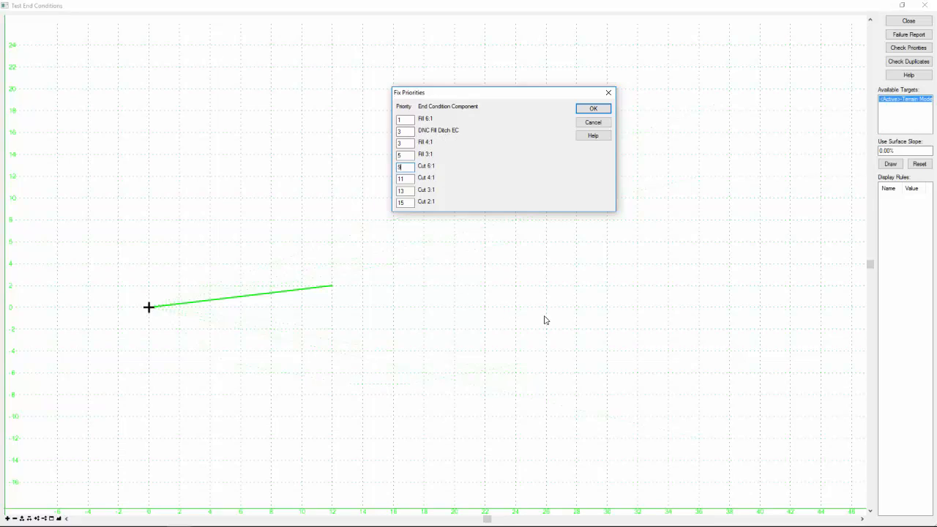
left_click(409, 168)
double_click(402, 131)
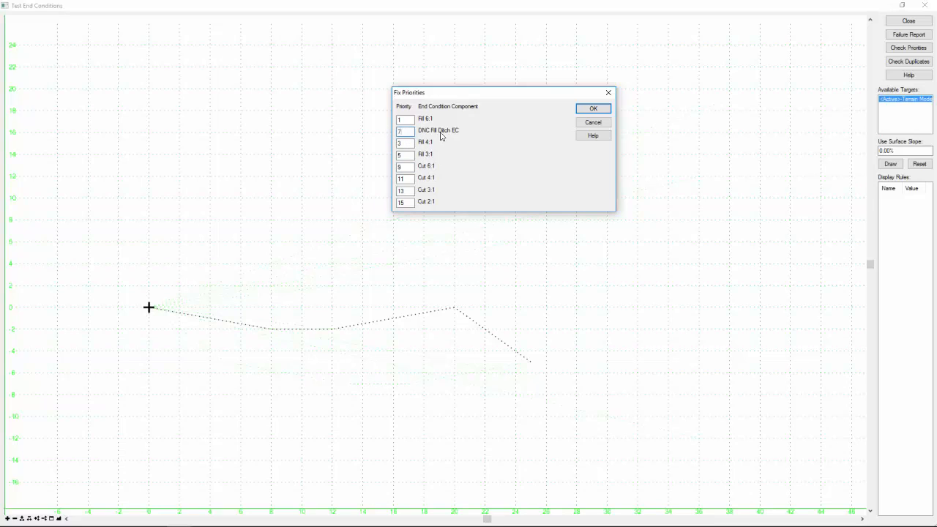
left_click(594, 111)
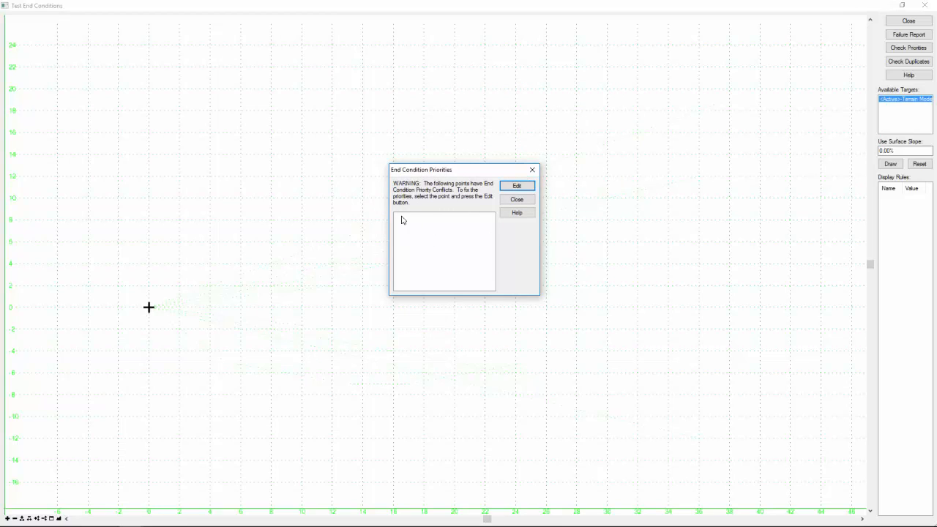
left_click(526, 202)
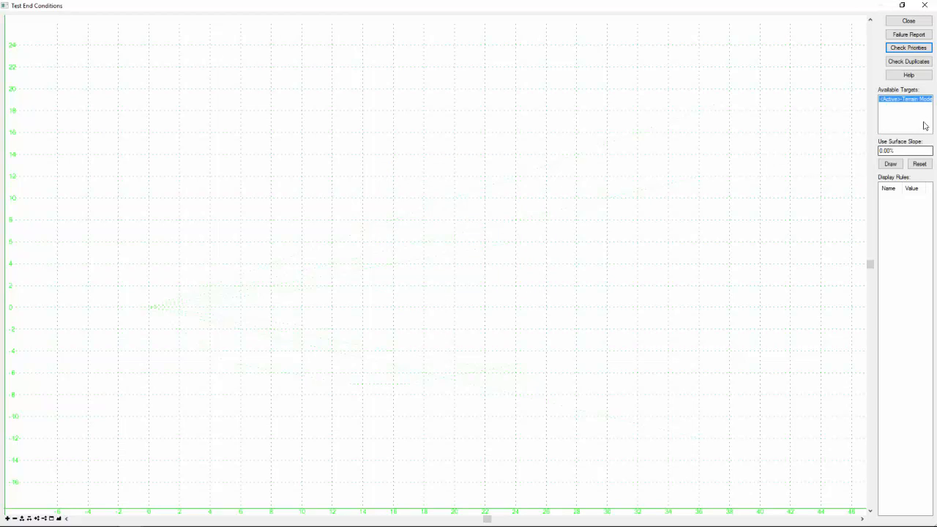
Test the template's end conditions against an active terrain surface with a 3% slope at varying elevations.
left_click(881, 151)
type("3")
left_click(890, 164)
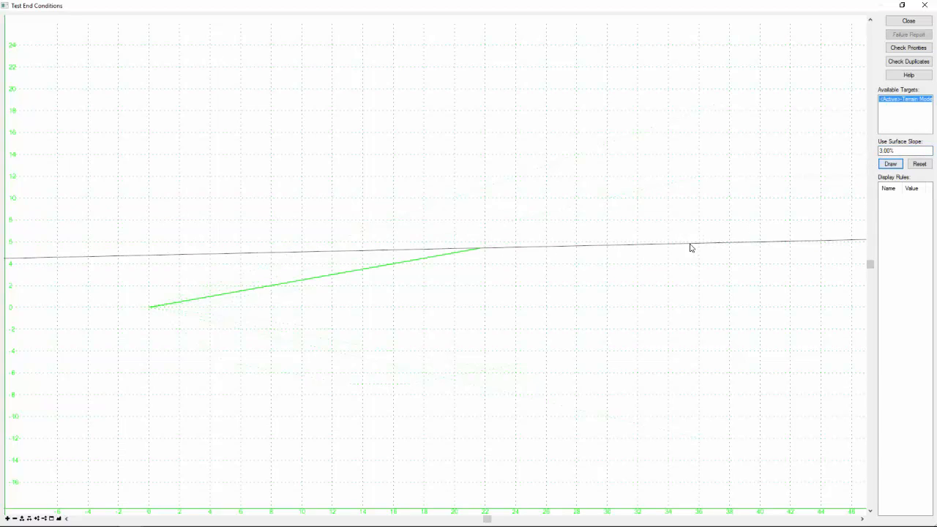
mouse_move(690, 248)
left_mouse_down()
mouse_move(723, 215)
mouse_move(674, 175)
mouse_move(667, 134)
mouse_move(672, 243)
mouse_move(673, 132)
mouse_move(664, 314)
mouse_move(619, 341)
mouse_move(567, 471)
mouse_move(558, 417)
mouse_move(598, 490)
mouse_move(576, 335)
mouse_move(642, 372)
mouse_move(645, 183)
left_mouse_up()
Close the end condition test and save the template library.
left_click(908, 22)
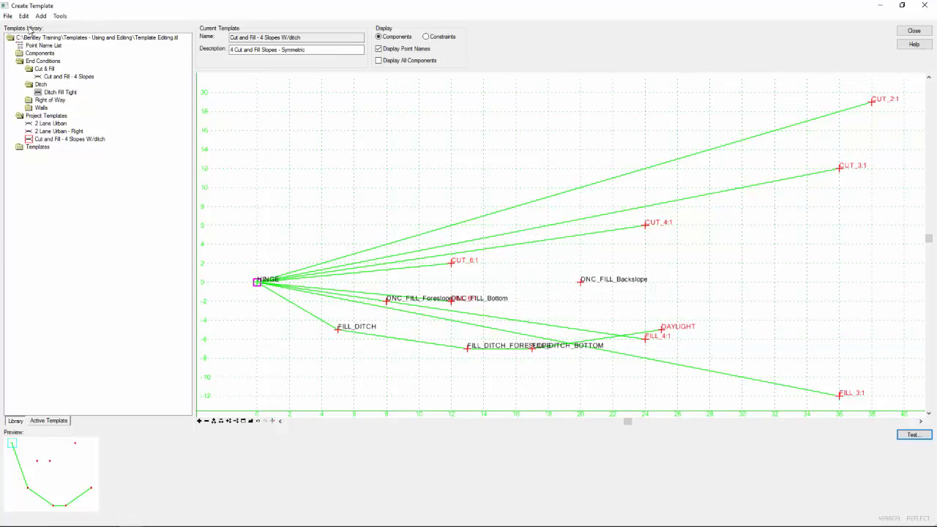
key("ctrl+s")
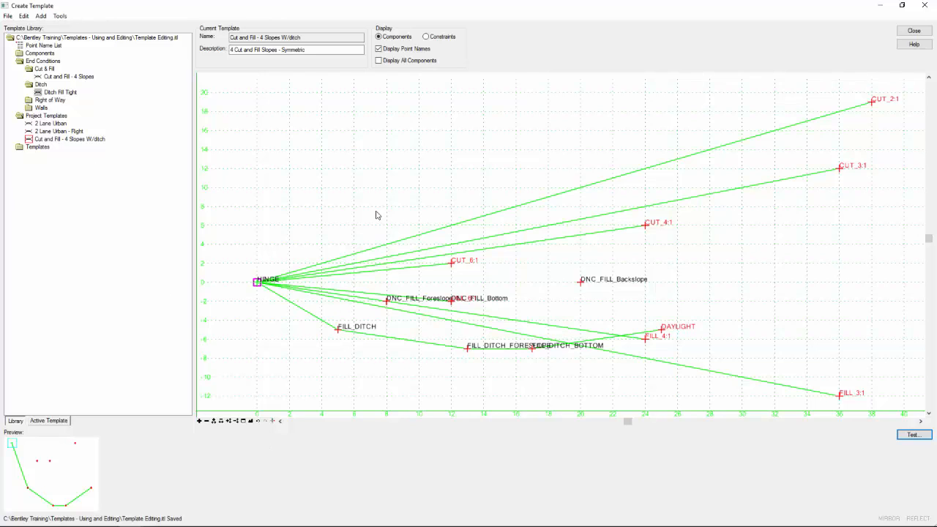
Open the 2 Lane Urban template and delete its existing cut and fill end condition components on both sides of the road.
double_click(48, 125)
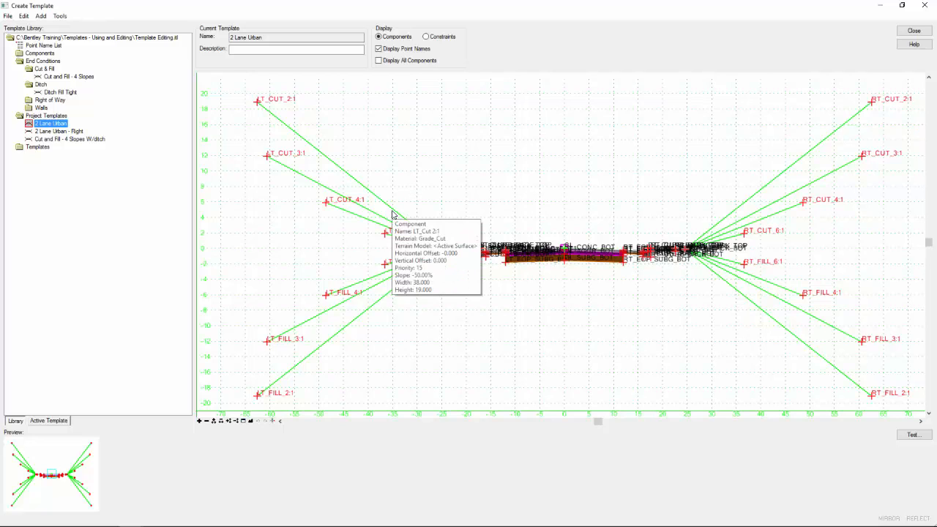
mouse_move(384, 231)
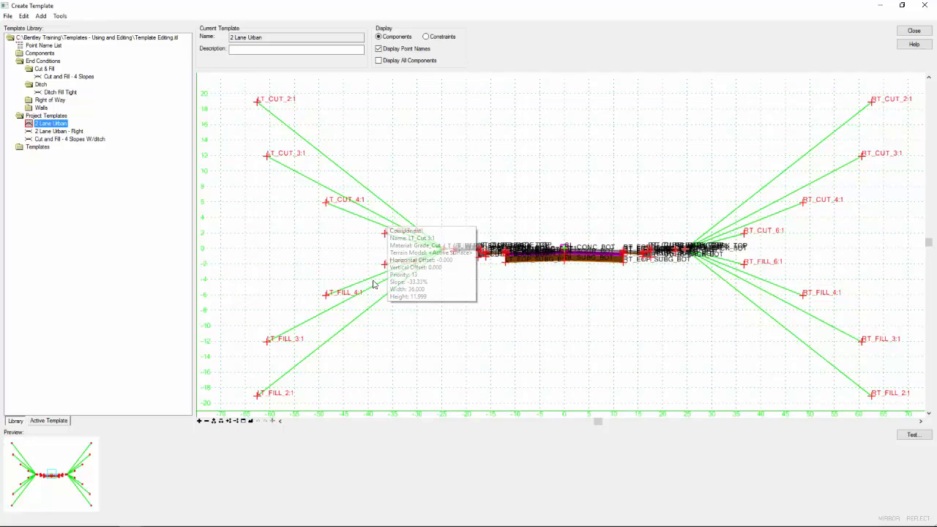
right_click(555, 149)
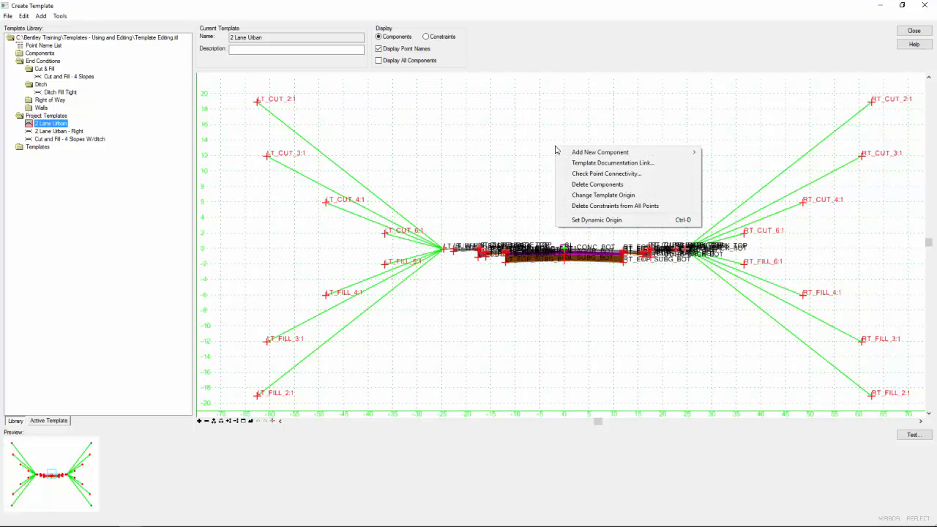
left_click(597, 184)
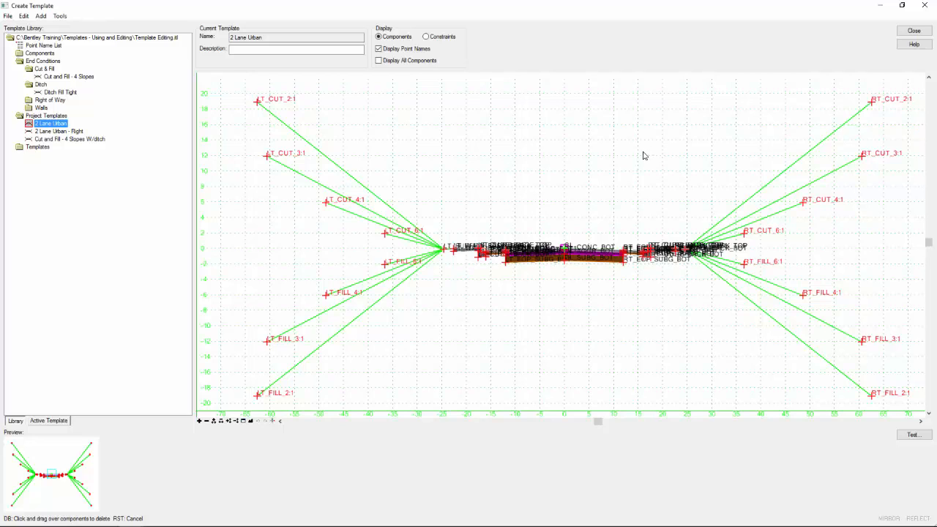
mouse_move(641, 152)
left_mouse_down()
mouse_move(500, 159)
mouse_move(450, 179)
mouse_move(413, 210)
mouse_move(390, 270)
mouse_move(450, 313)
mouse_move(557, 335)
mouse_move(693, 329)
mouse_move(749, 300)
mouse_move(741, 252)
mouse_move(708, 213)
mouse_move(623, 199)
mouse_move(476, 195)
mouse_move(409, 214)
mouse_move(397, 239)
mouse_move(403, 270)
mouse_move(539, 306)
left_mouse_up()
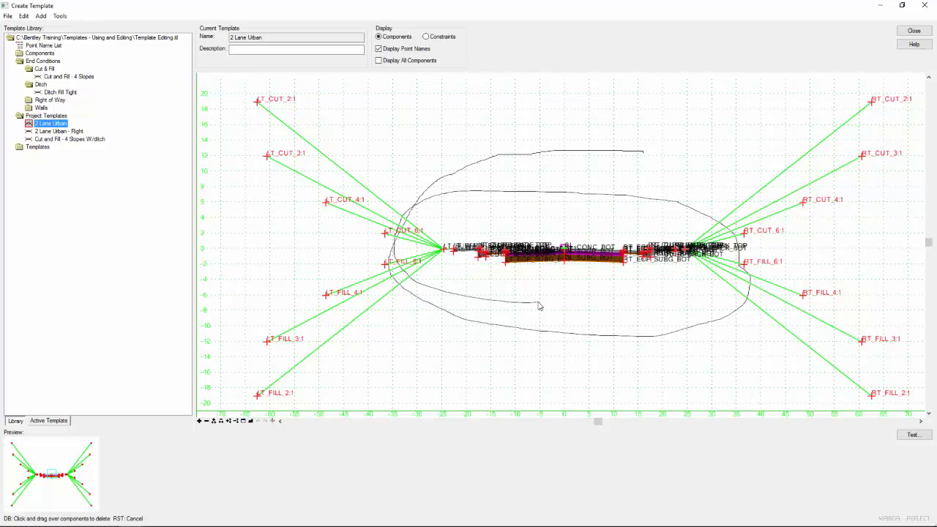
left_click_drag(540, 306, 538, 306)
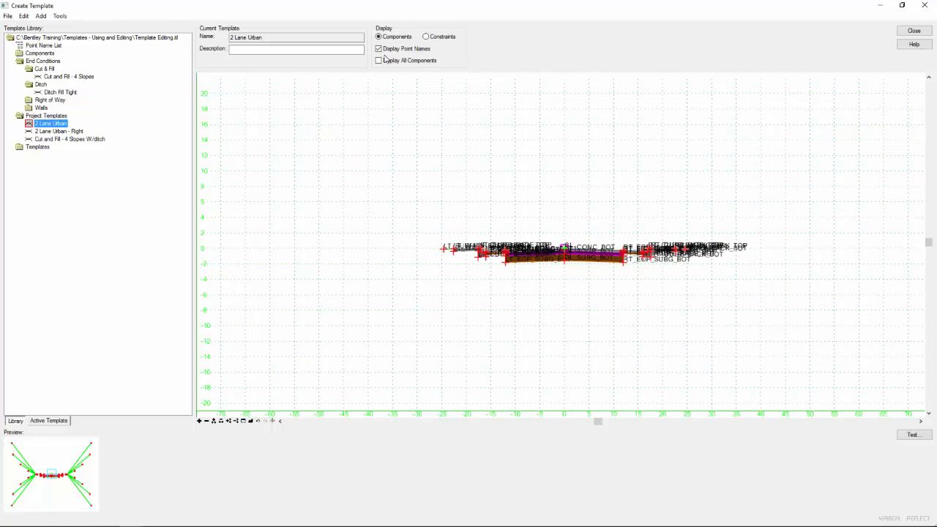
Hide the point names and attach the Cut and Fill - 4 Slopes W/ditch template, mirrored with affixes applied, to the outermost points of the 2 Lane Urban section.
left_click(378, 48)
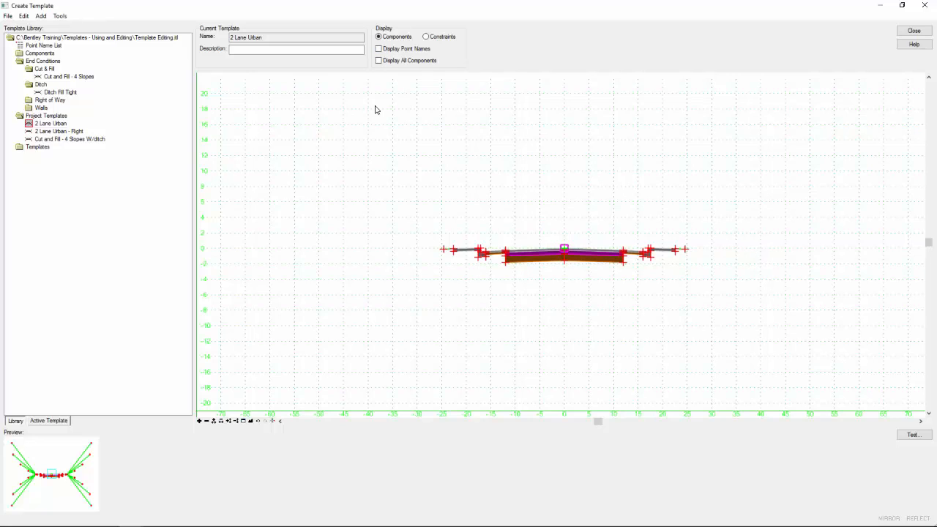
left_click(71, 139)
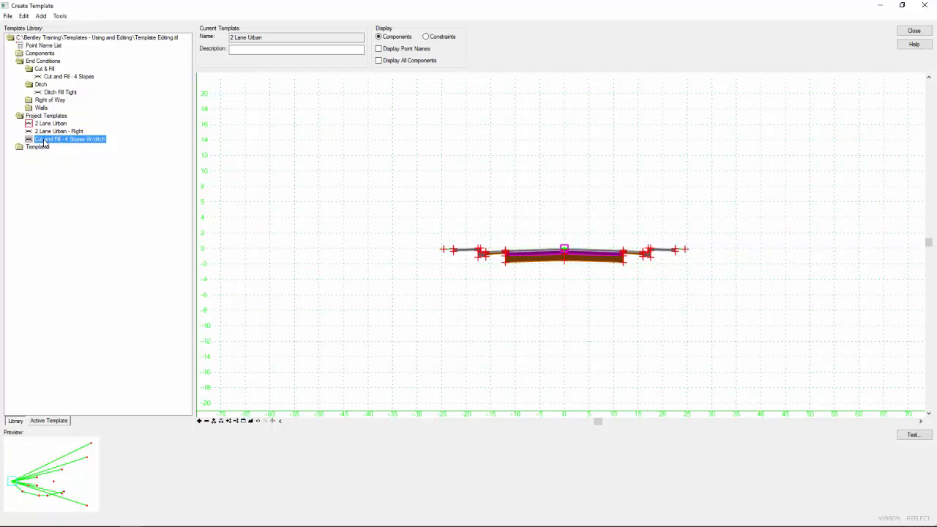
left_click_drag(44, 142, 743, 224)
right_click(744, 224)
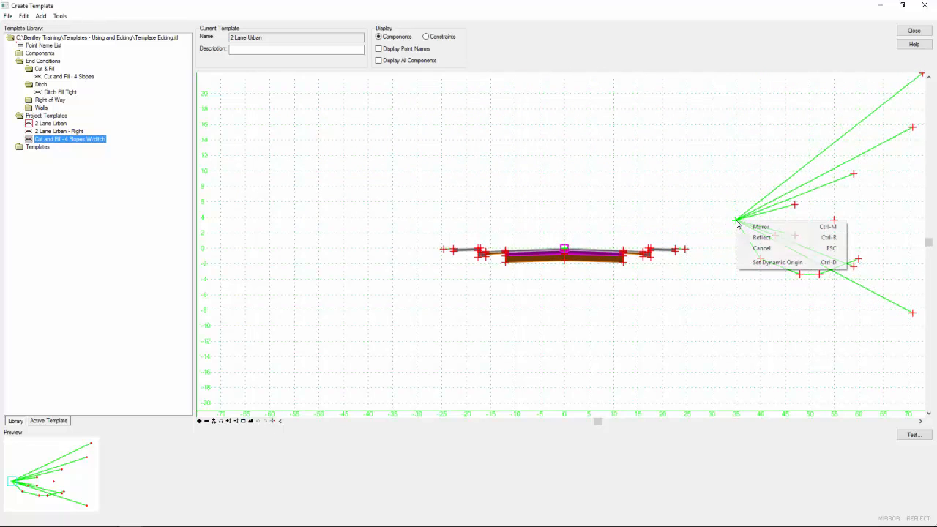
left_click(760, 227)
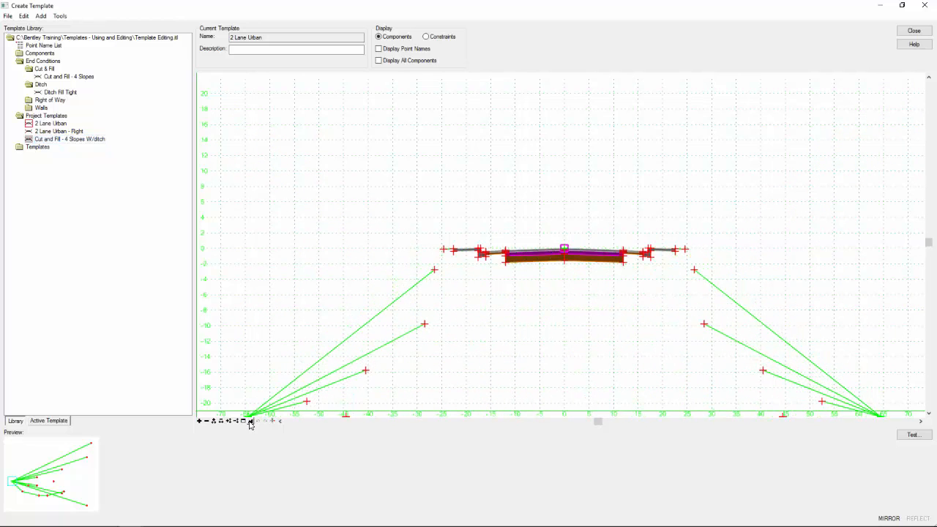
left_click(273, 421)
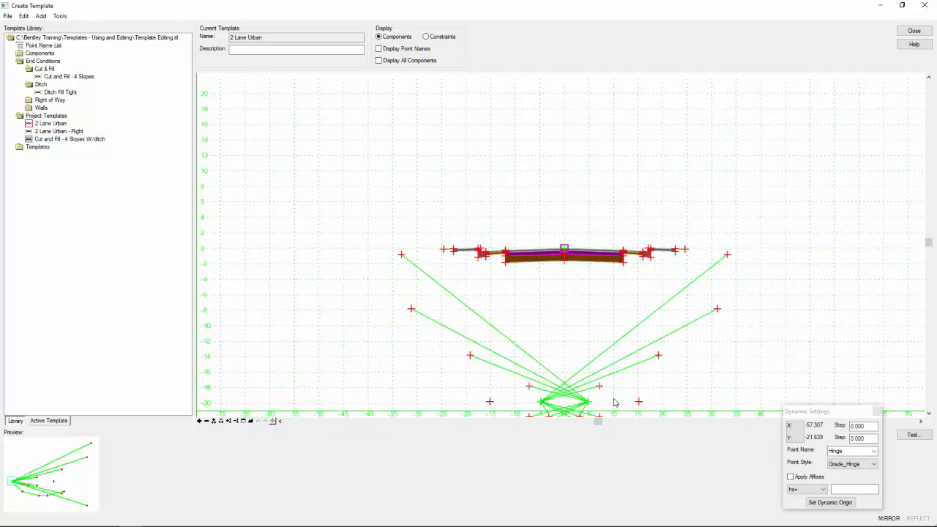
left_click(795, 478)
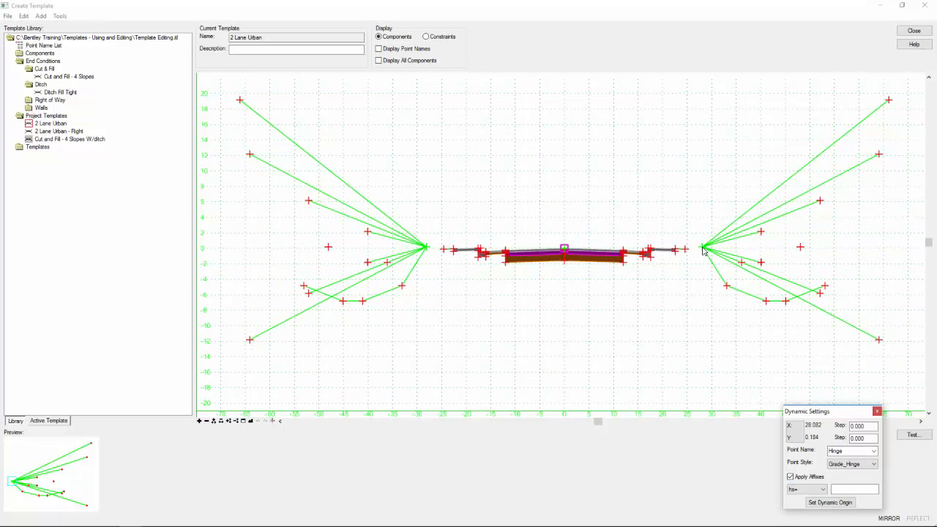
scroll(703, 251, "up", 5)
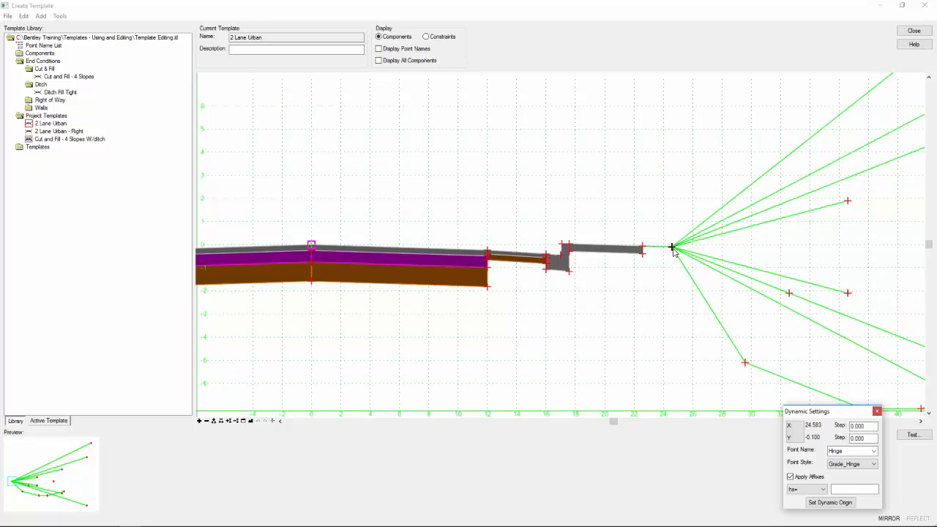
left_click(673, 249)
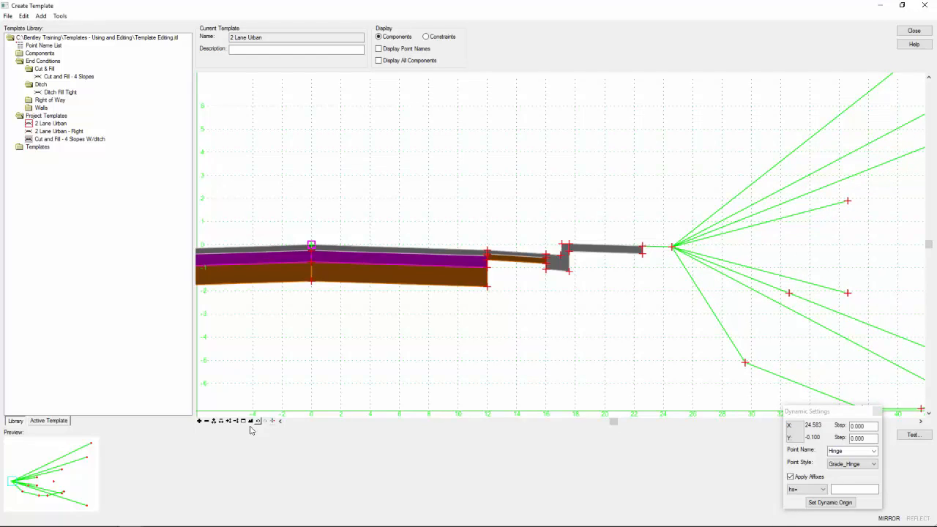
Show the point names on the whole 2 Lane Urban template and save the template library.
left_click(252, 423)
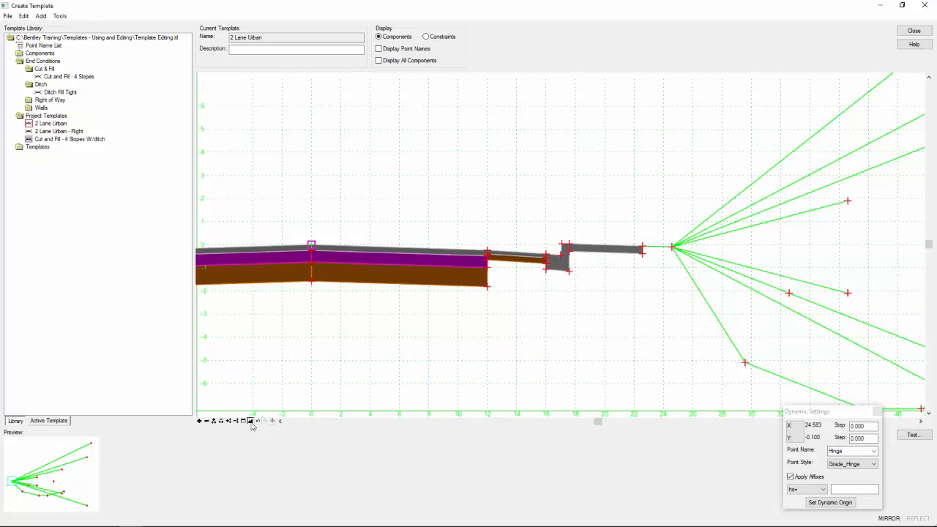
left_click(407, 49)
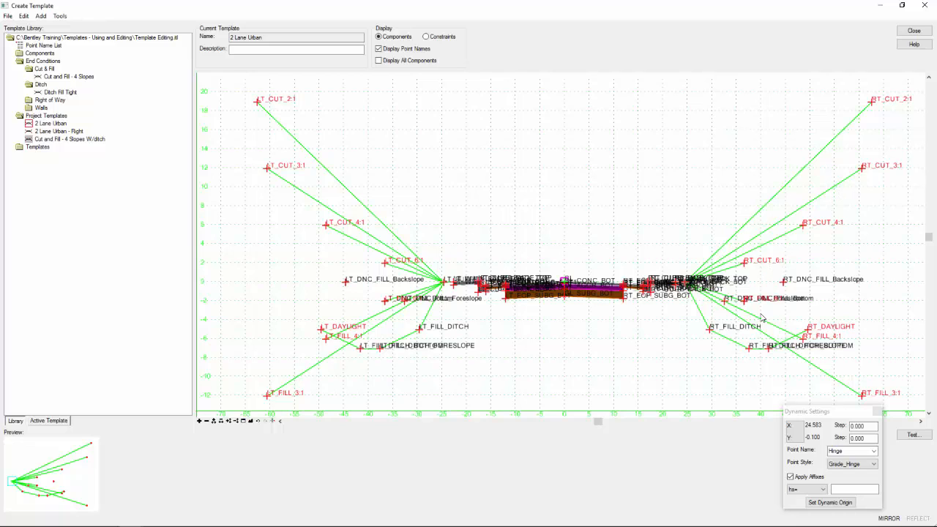
mouse_move(758, 320)
left_click(8, 17)
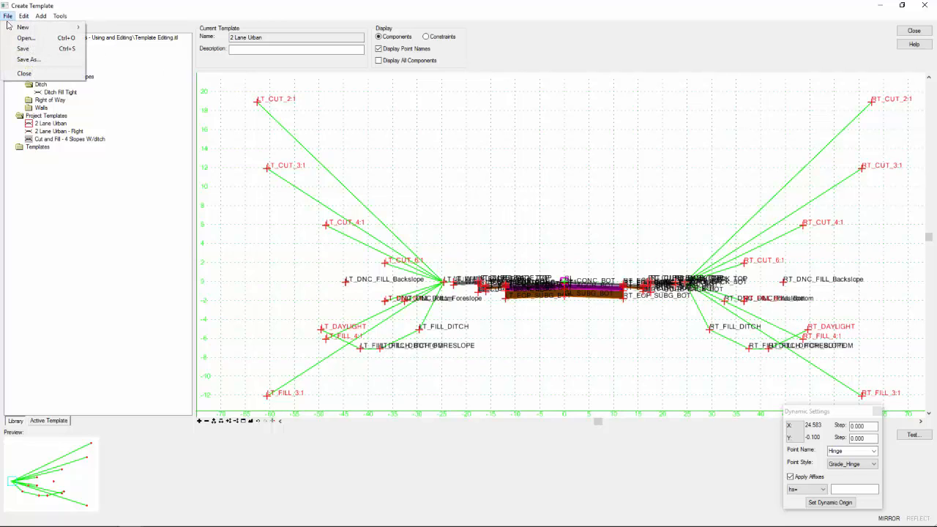
left_click(41, 45)
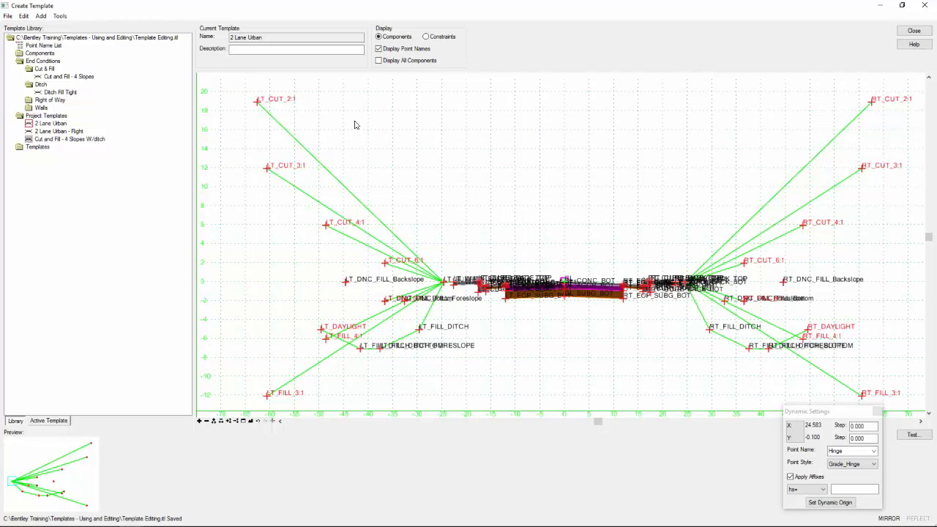